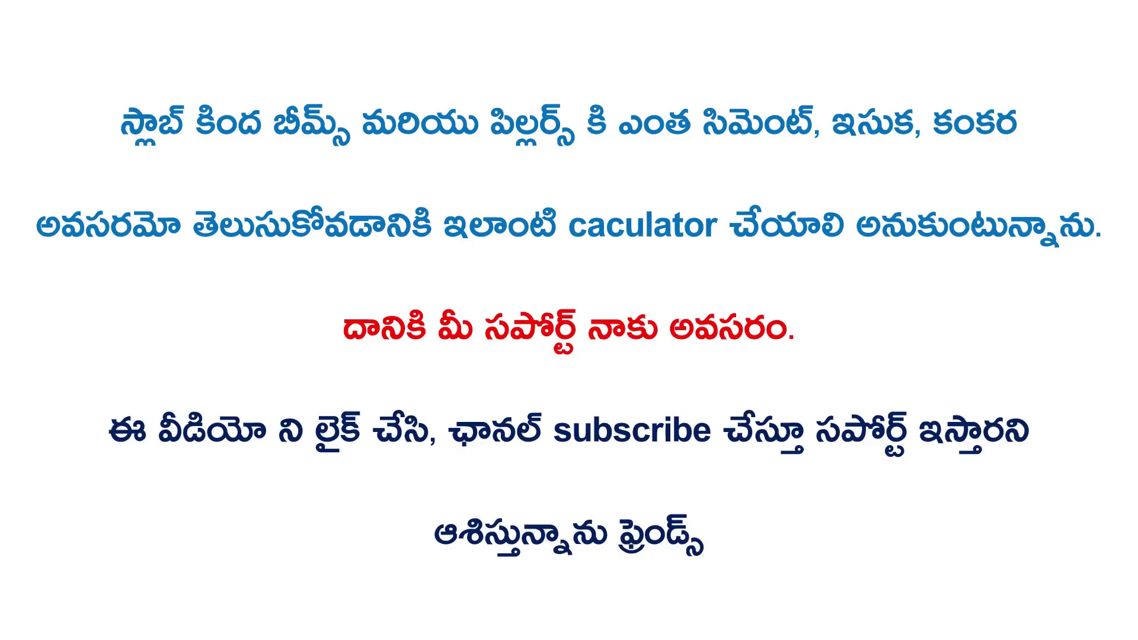
- Handwrite 'M15, M20' as a note on the slab cement, sand and aggregate calculator page
mouse_move(438, 99)
mouse_down()
mouse_move(455, 80)
mouse_move(536, 104)
mouse_move(610, 74)
mouse_move(664, 81)
mouse_up()
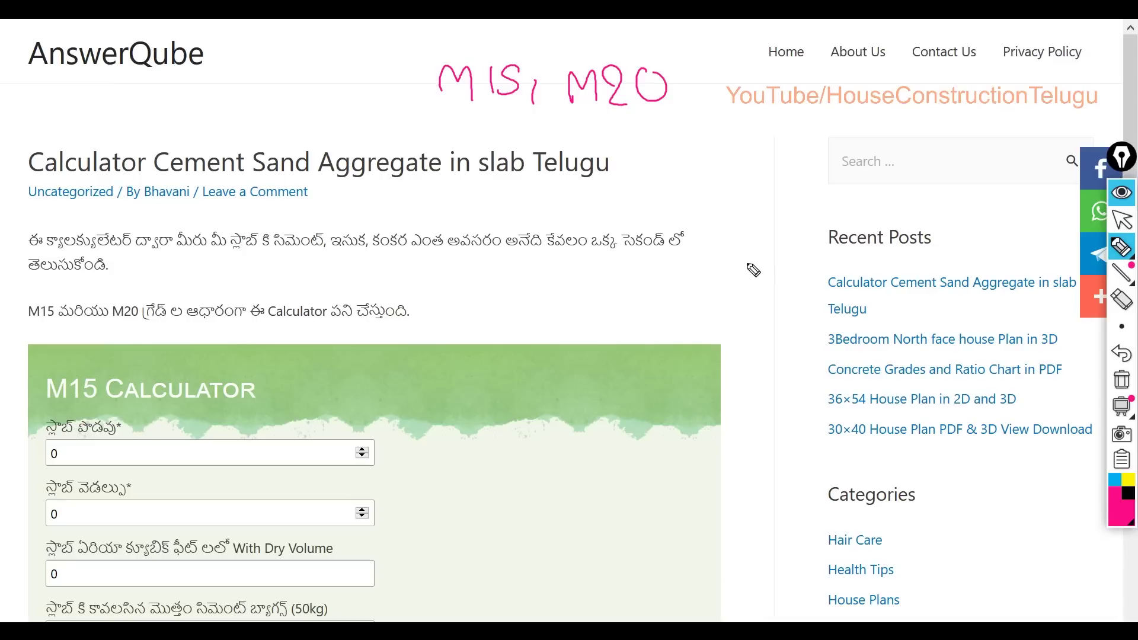
- Draw an ink arrow and circle pointing at the search box
mouse_move(711, 277)
mouse_down()
mouse_move(769, 215)
mouse_move(785, 219)
mouse_up()
drag(849, 140, 850, 158)
click(848, 123)
mouse_move(849, 102)
mouse_down()
mouse_move(887, 170)
mouse_move(853, 112)
mouse_up()
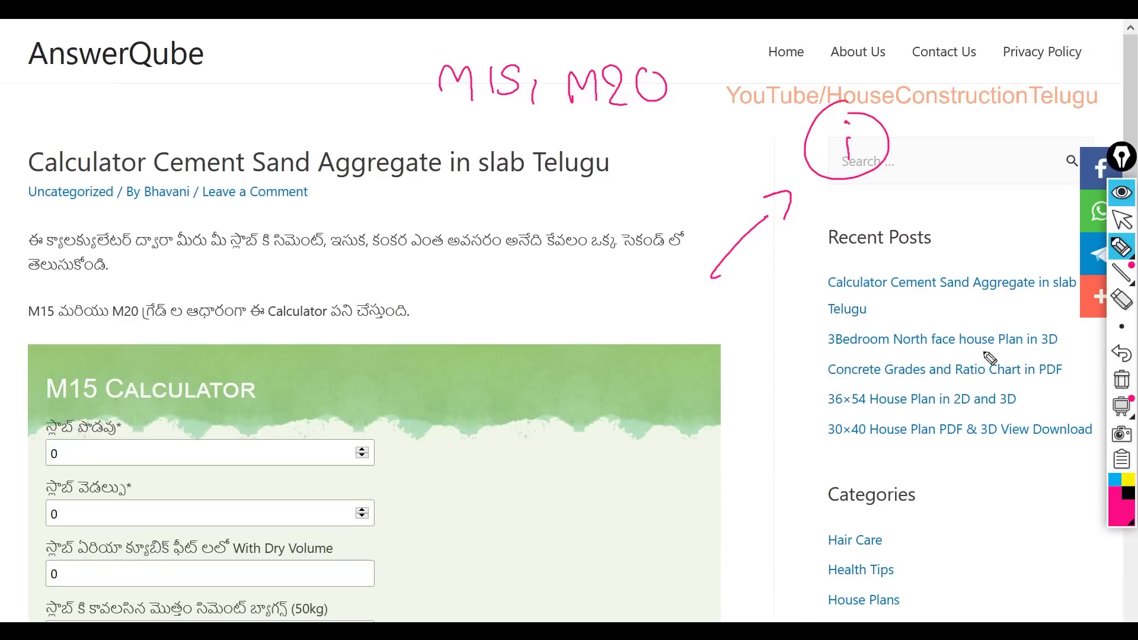
- Clear the ink, circle the M15 calculator heading, then clear that circle too
click(1121, 379)
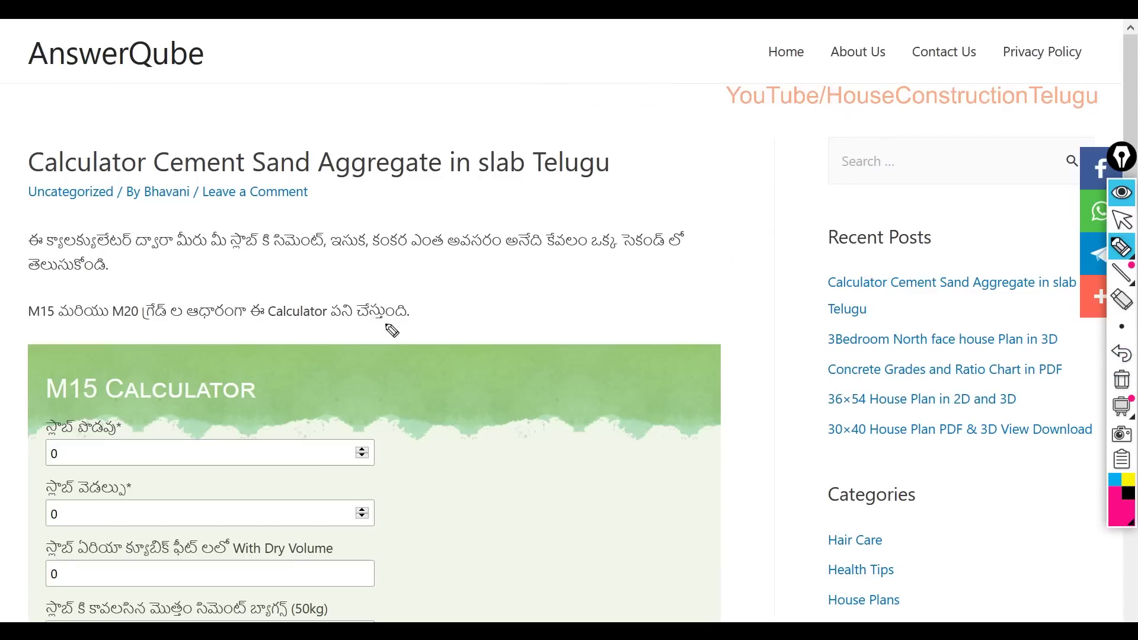
drag(141, 366, 70, 362)
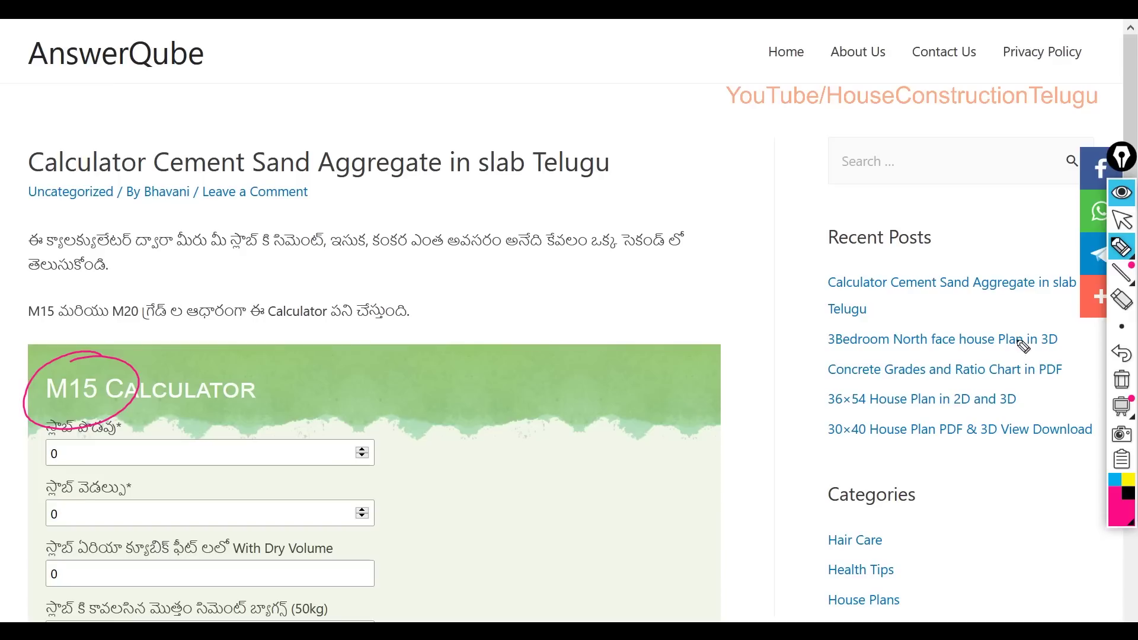
click(1122, 379)
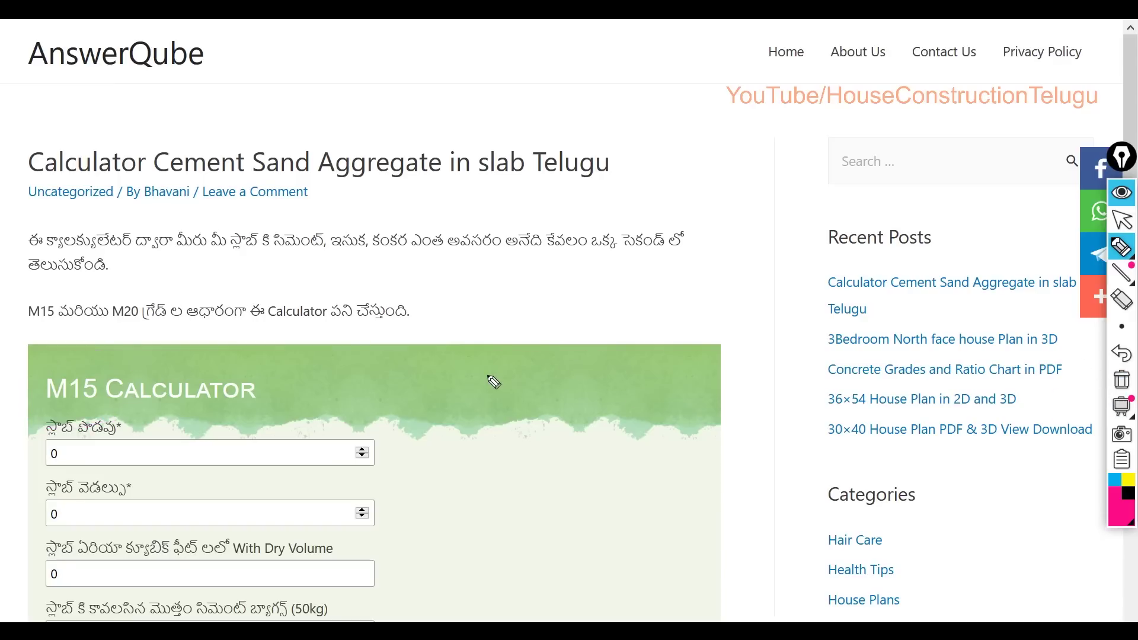
- Scroll down so the full M15 calculator form is visible
click(1122, 221)
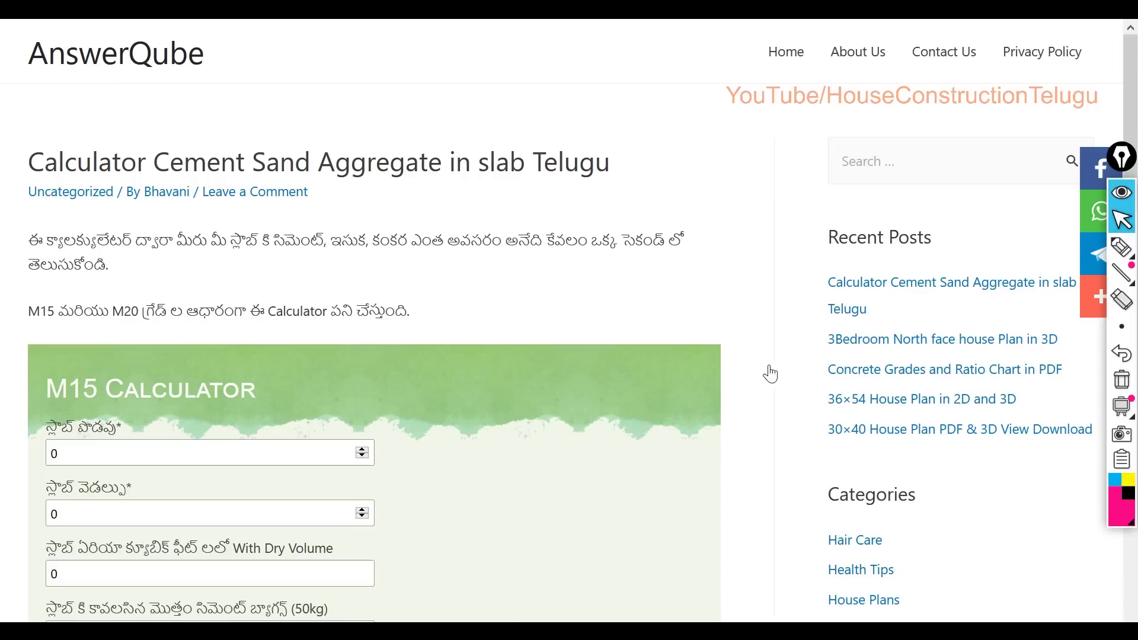
scroll(100, 480, down, 1)
scroll(100, 480, down, 2)
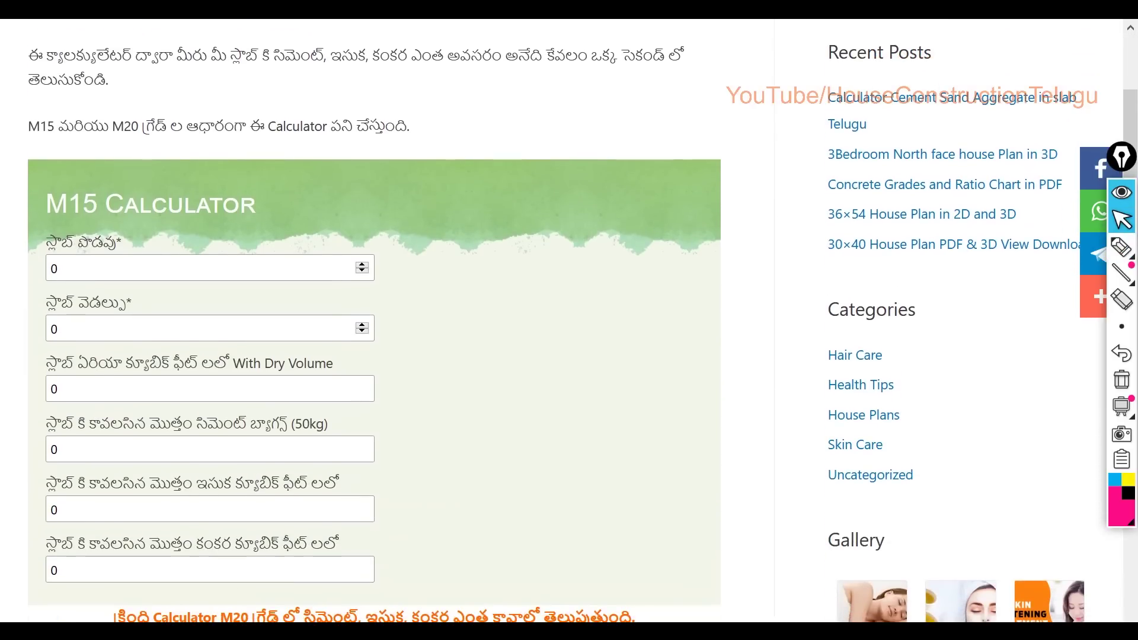
- Highlight the slab length label, write 6 beside the fields, then clear the pink ink
click(1121, 246)
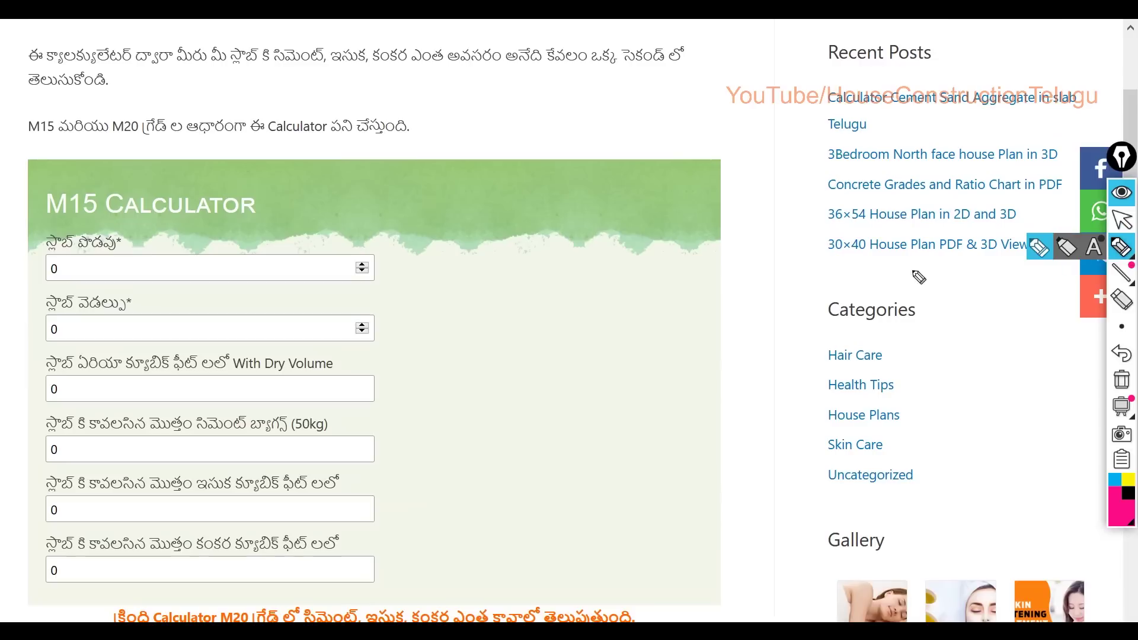
mouse_move(72, 264)
mouse_down()
mouse_move(104, 331)
mouse_move(83, 287)
mouse_up()
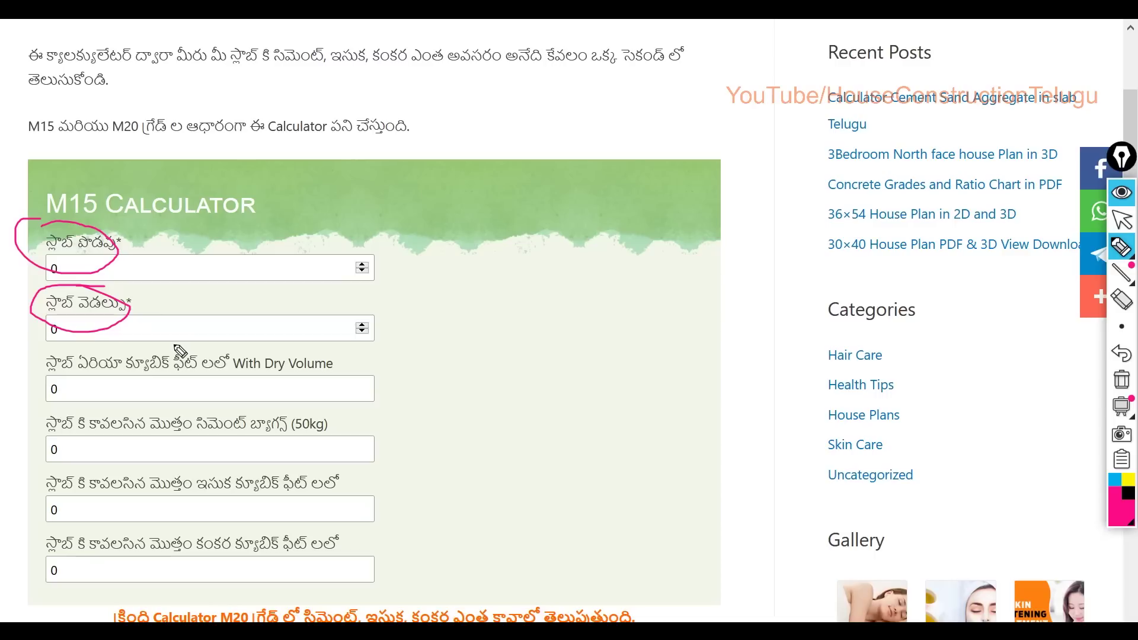
mouse_move(663, 296)
mouse_down()
mouse_move(653, 316)
mouse_move(684, 294)
mouse_move(652, 270)
mouse_up()
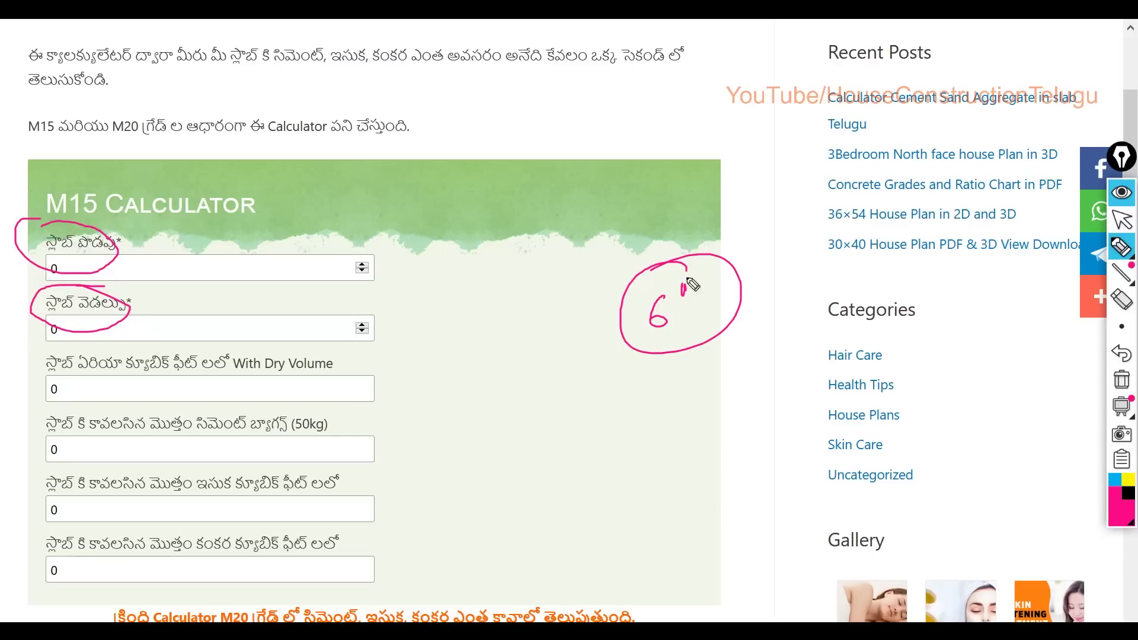
click(1121, 379)
- Replace the M15 slab length 0 with 30 and move to the width field
mouse_move(1121, 326)
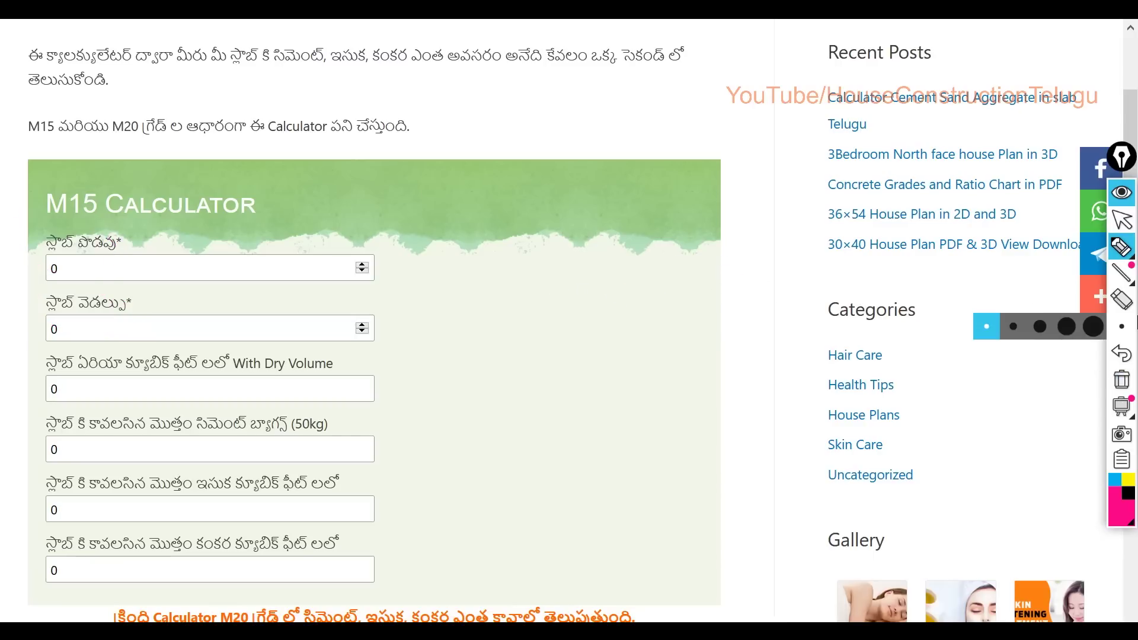
click(1122, 219)
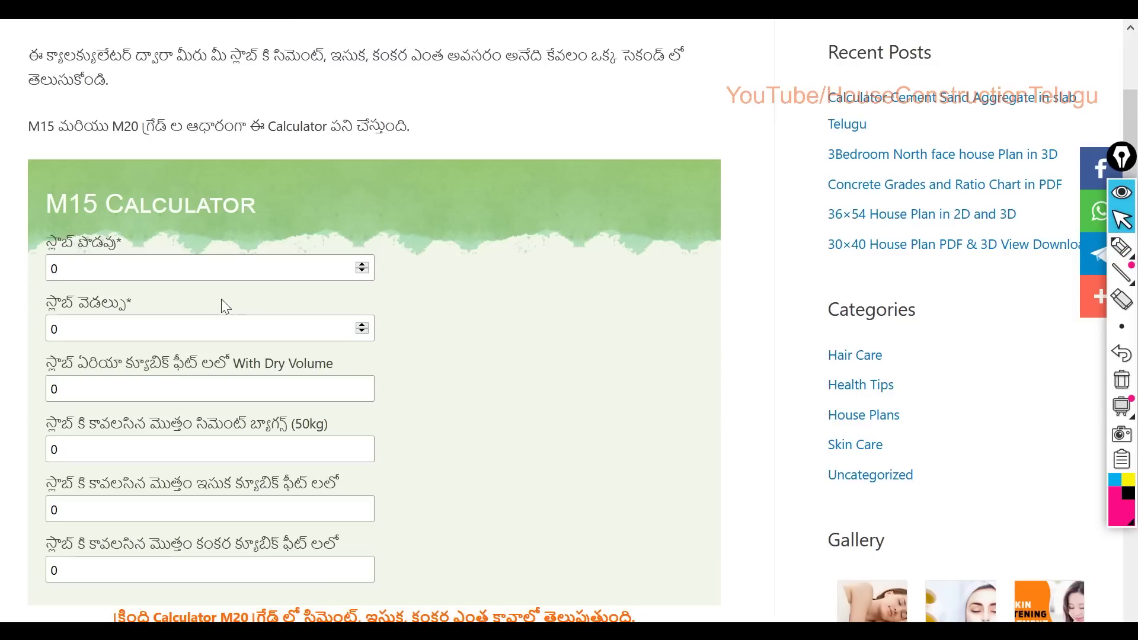
click(213, 268)
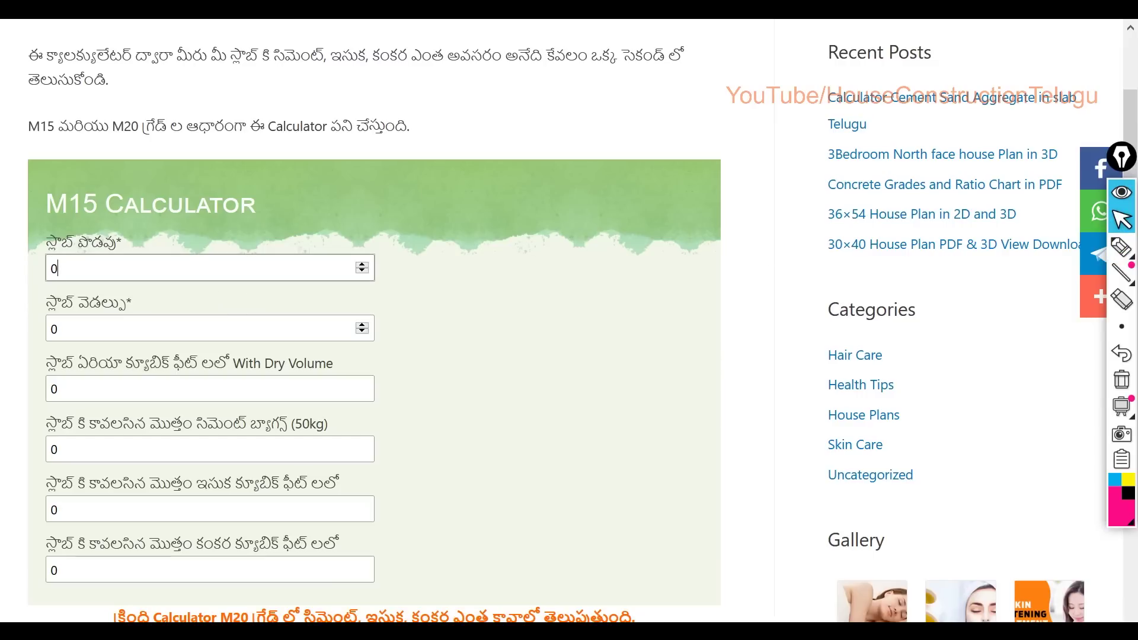
key(BackSpace)
text(30)
key(Tab)
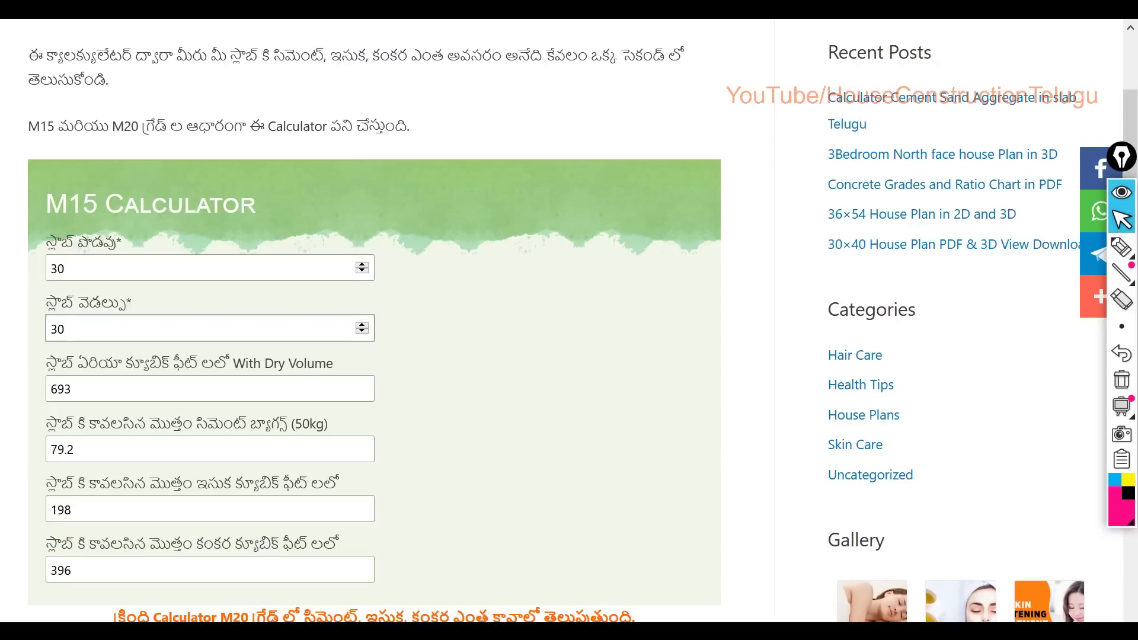
- Highlight both 30 inputs, the With Dry Volume note and the 693 result
click(1122, 247)
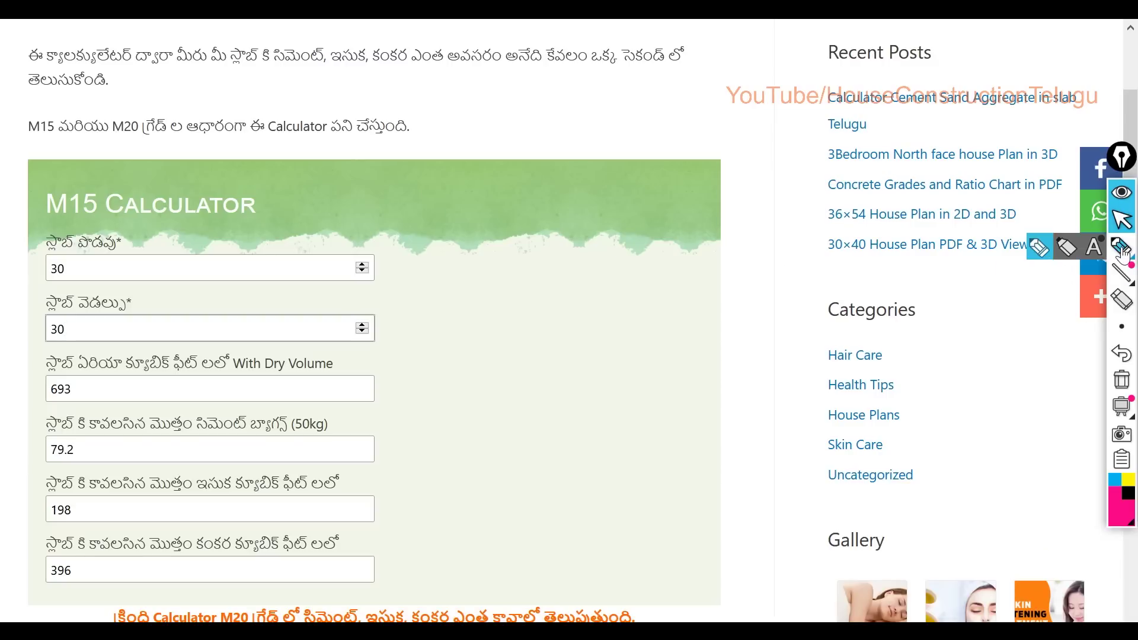
drag(76, 249, 89, 256)
mouse_move(75, 309)
mouse_down()
mouse_move(46, 363)
mouse_move(88, 394)
mouse_move(138, 363)
mouse_up()
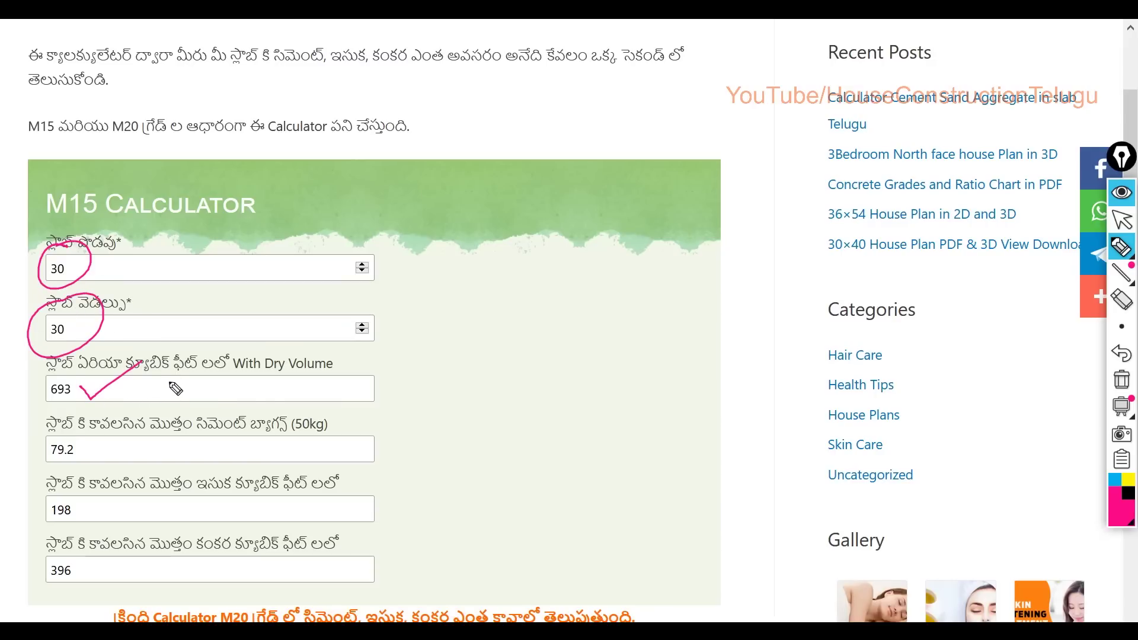
mouse_move(227, 376)
mouse_down()
mouse_move(348, 353)
mouse_move(287, 370)
mouse_up()
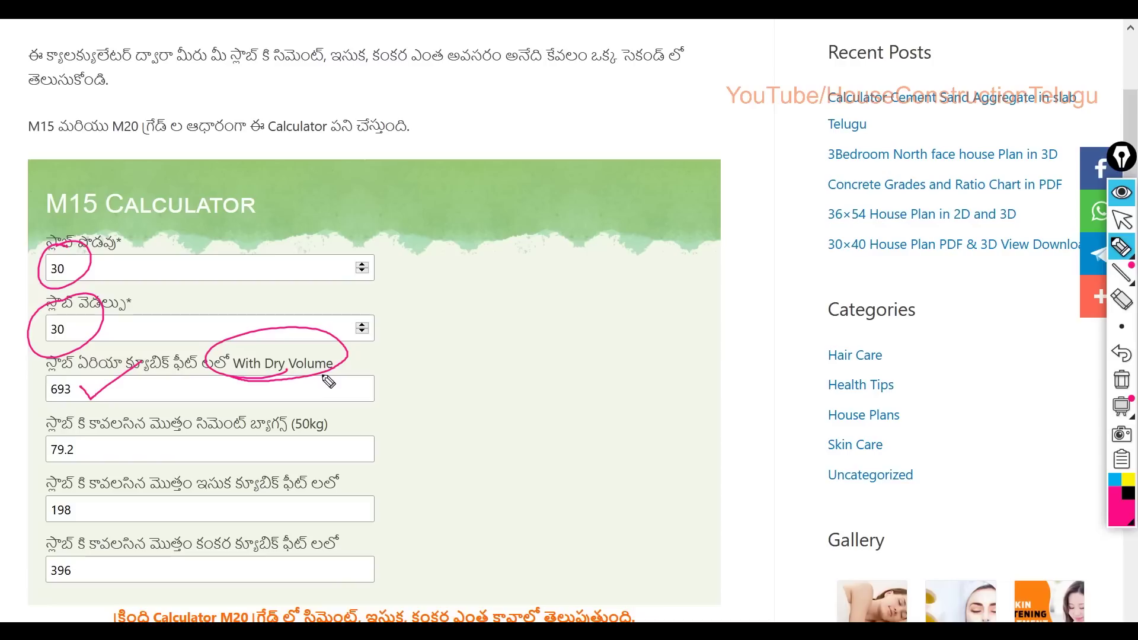
mouse_move(75, 378)
mouse_down()
mouse_move(44, 386)
mouse_move(98, 373)
mouse_up()
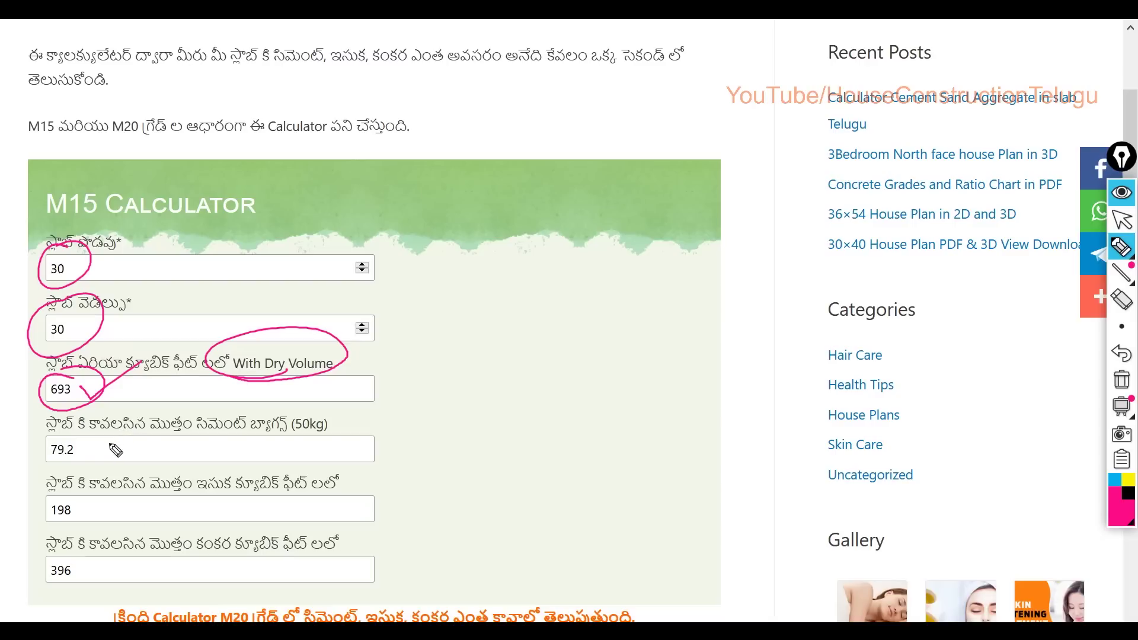
- Tick the 79.2 cement bags result, circle (50kg), and write 80 beside it
drag(81, 448, 114, 434)
mouse_move(314, 406)
mouse_down()
mouse_move(374, 428)
mouse_move(325, 391)
mouse_up()
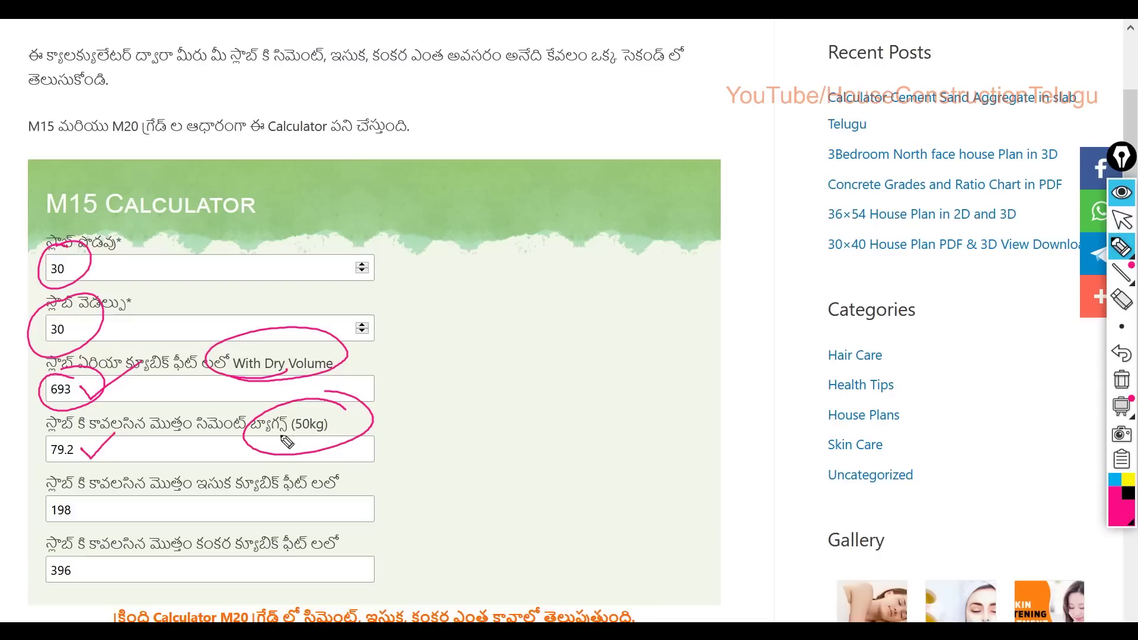
drag(449, 422, 444, 423)
mouse_move(481, 419)
mouse_down()
mouse_move(483, 432)
mouse_move(481, 419)
mouse_up()
mouse_move(453, 396)
mouse_down()
mouse_move(479, 398)
mouse_move(454, 395)
mouse_up()
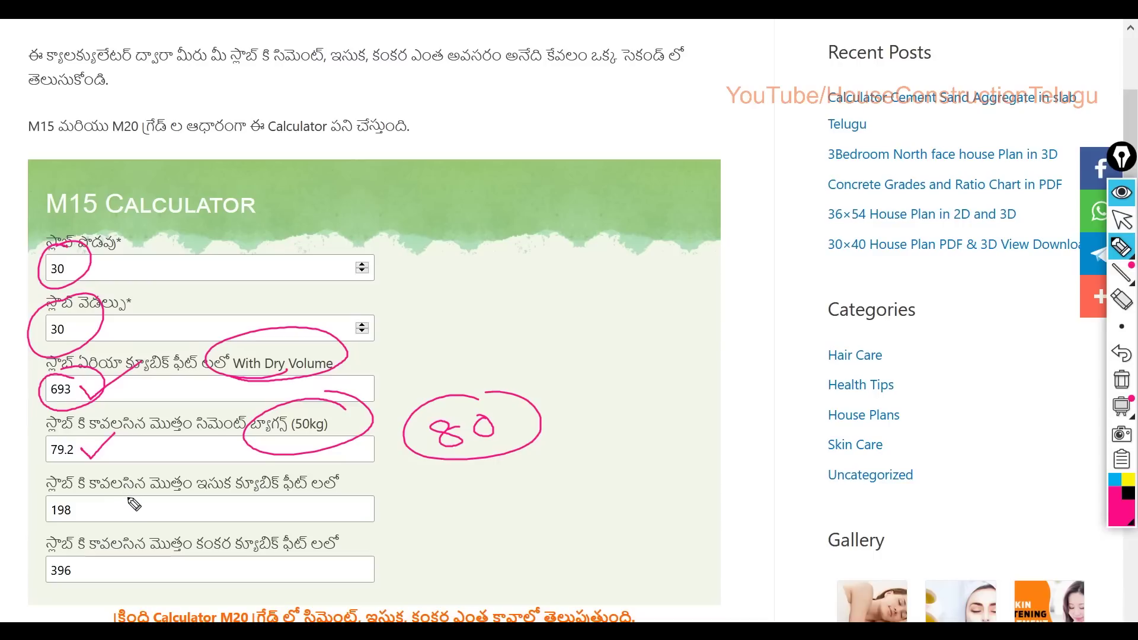
- Circle the 198 sand and 396 aggregate results and write notes beside them
drag(89, 497, 83, 496)
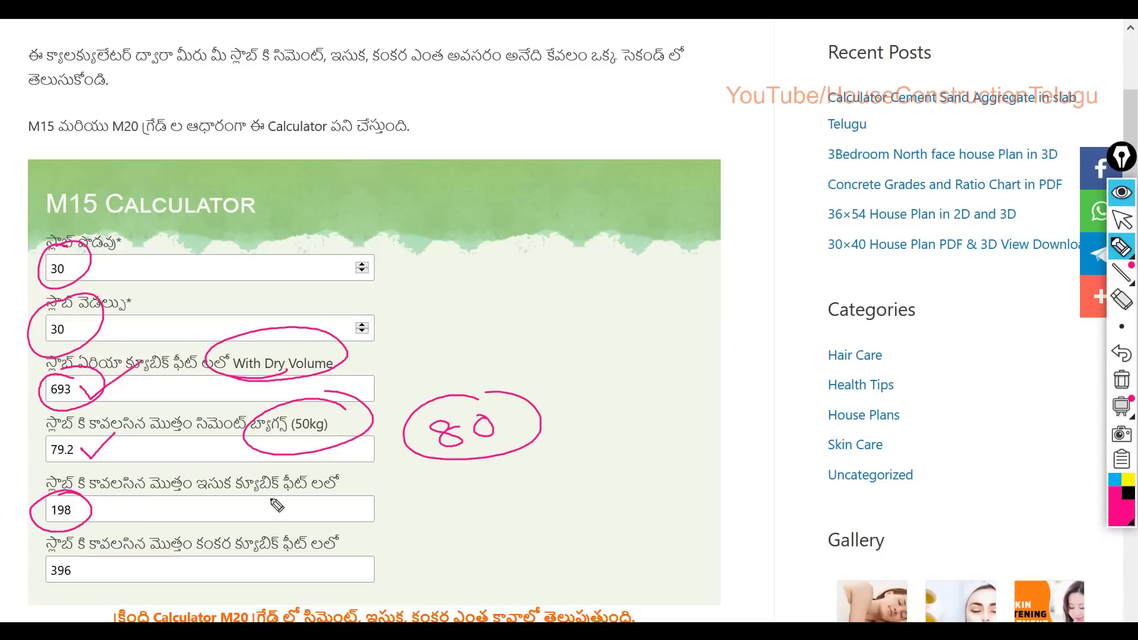
drag(435, 493, 441, 519)
mouse_move(469, 495)
mouse_down()
mouse_move(457, 507)
mouse_move(468, 517)
mouse_up()
mouse_move(496, 491)
mouse_down()
mouse_move(502, 522)
mouse_move(526, 501)
mouse_move(659, 482)
mouse_move(668, 448)
mouse_up()
drag(53, 557, 64, 553)
mouse_move(439, 559)
mouse_down()
mouse_move(442, 580)
mouse_move(497, 585)
mouse_move(552, 568)
mouse_move(584, 575)
mouse_move(613, 564)
mouse_move(623, 543)
mouse_move(659, 557)
mouse_move(649, 568)
mouse_up()
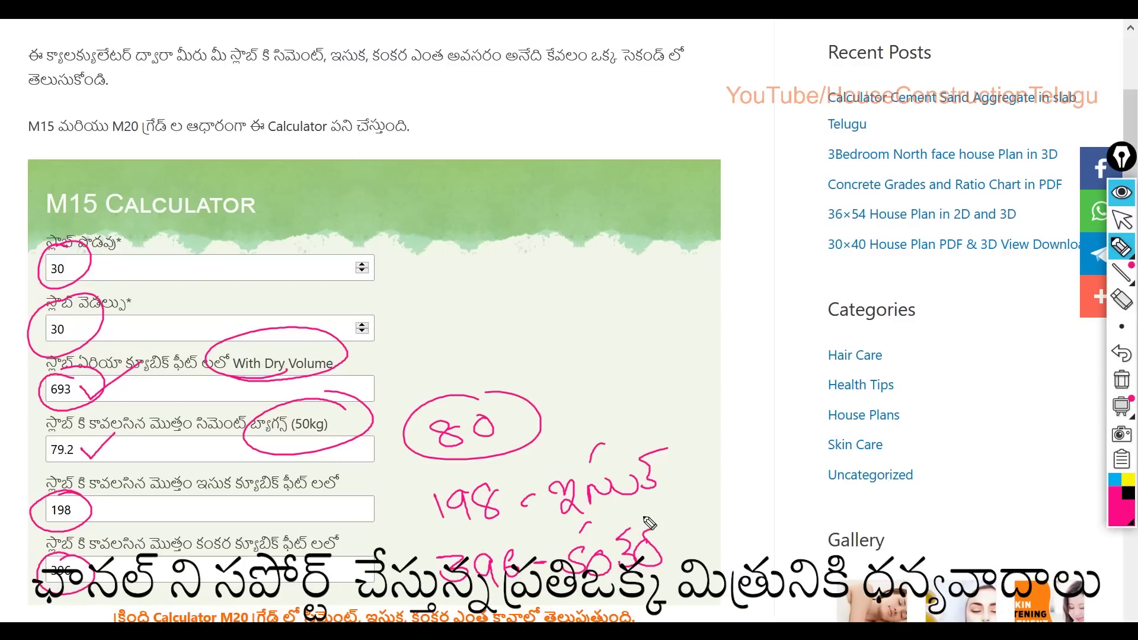
- Erase all ink, circle the M15 Calculator heading, then erase it again
click(1121, 380)
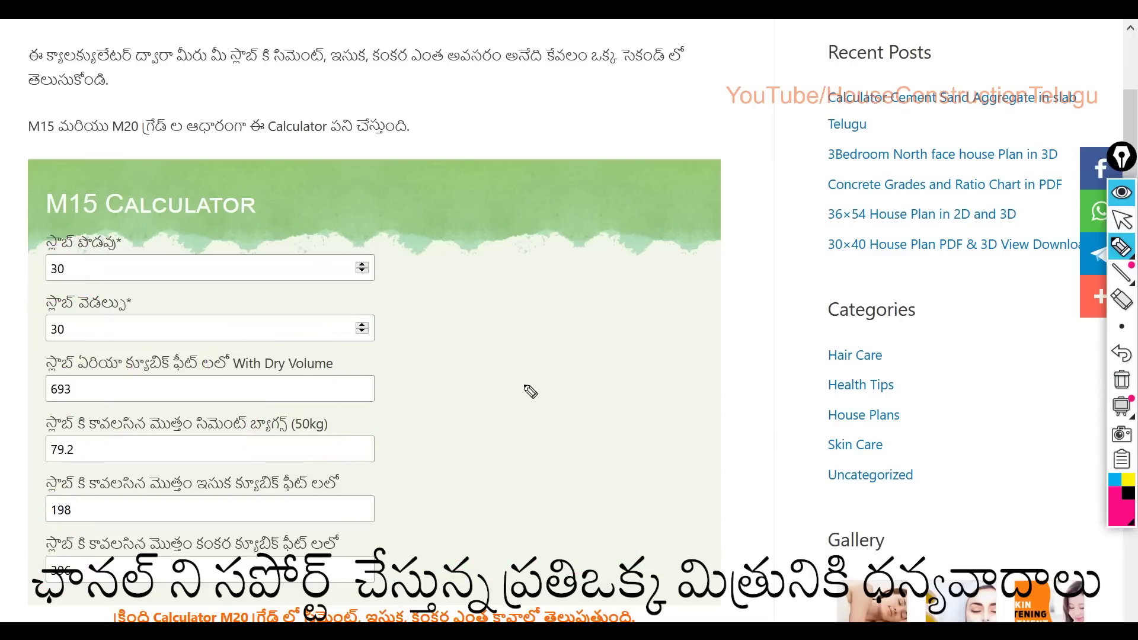
drag(56, 187, 65, 213)
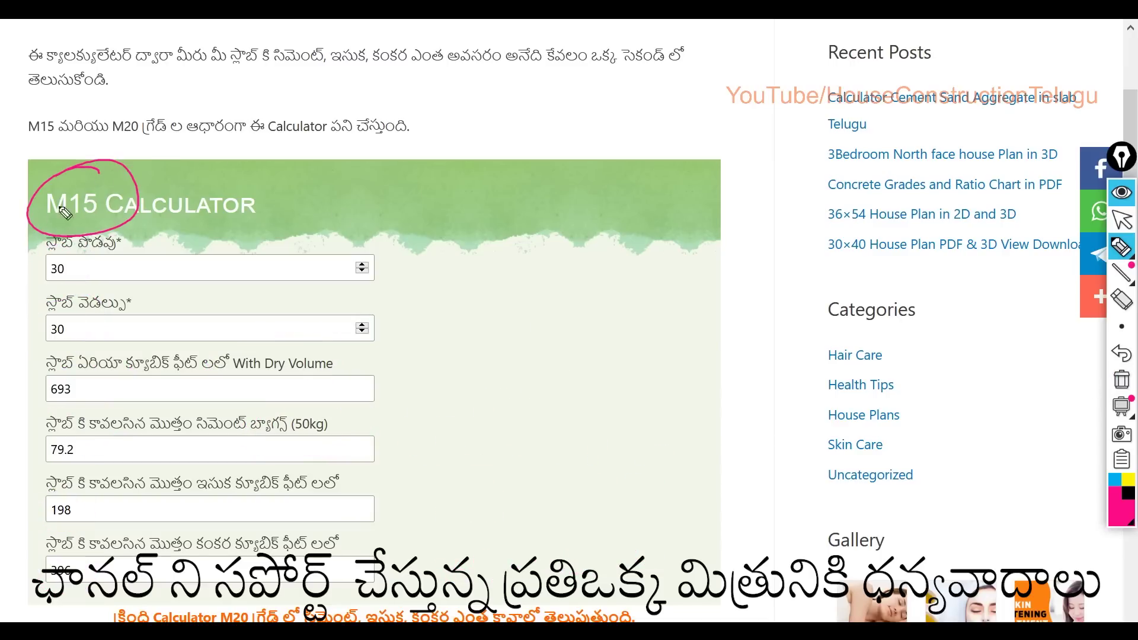
click(1122, 380)
- Scroll down to the M20 Calculator and enter 30 for its slab length and width
click(1129, 245)
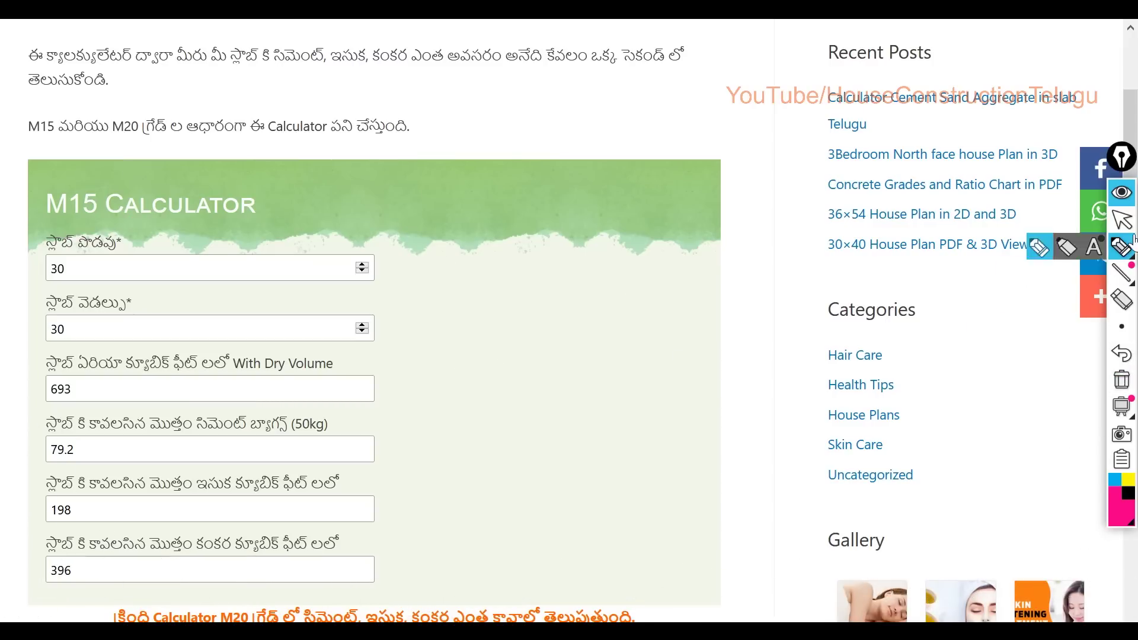
click(1122, 219)
scroll(338, 399, down, 8)
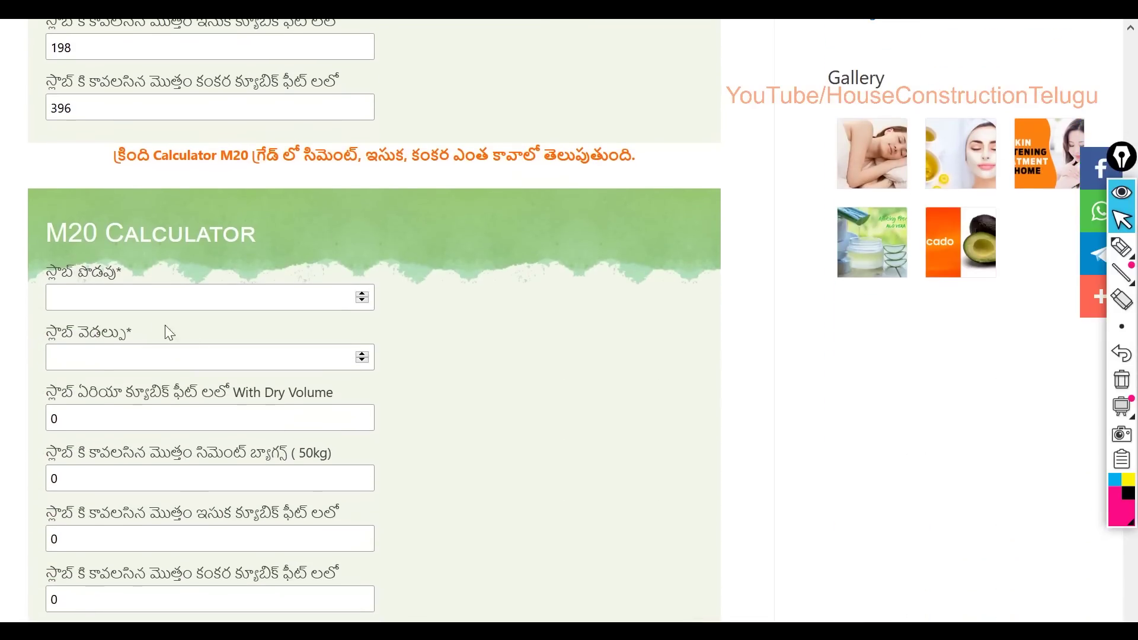
drag(45, 240, 256, 237)
click(209, 236)
key(Tab)
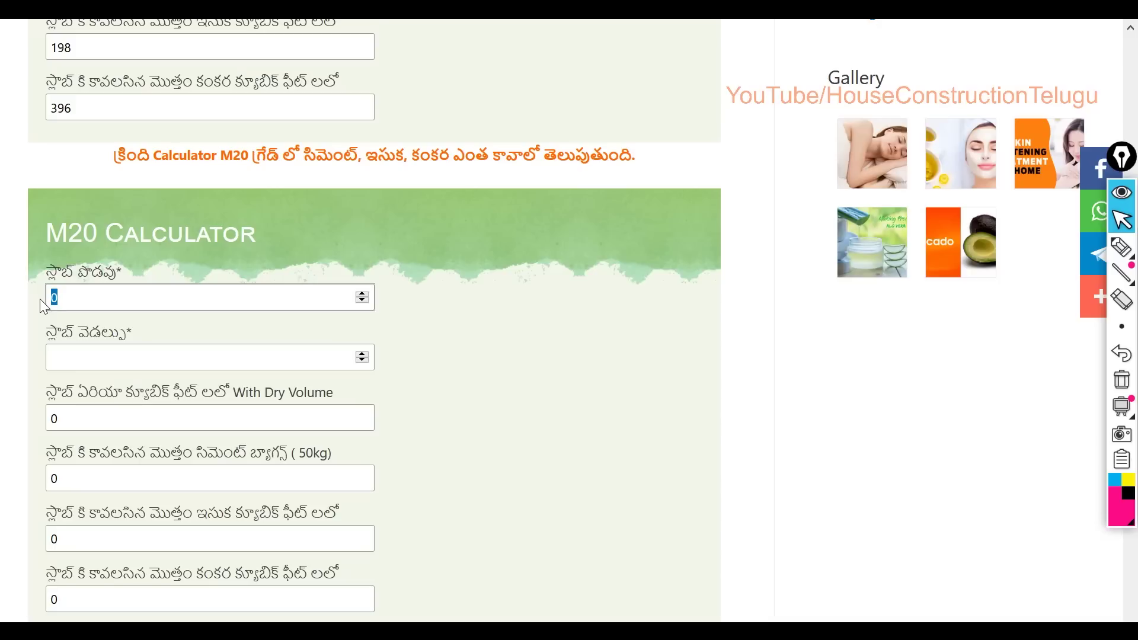
key(Tab)
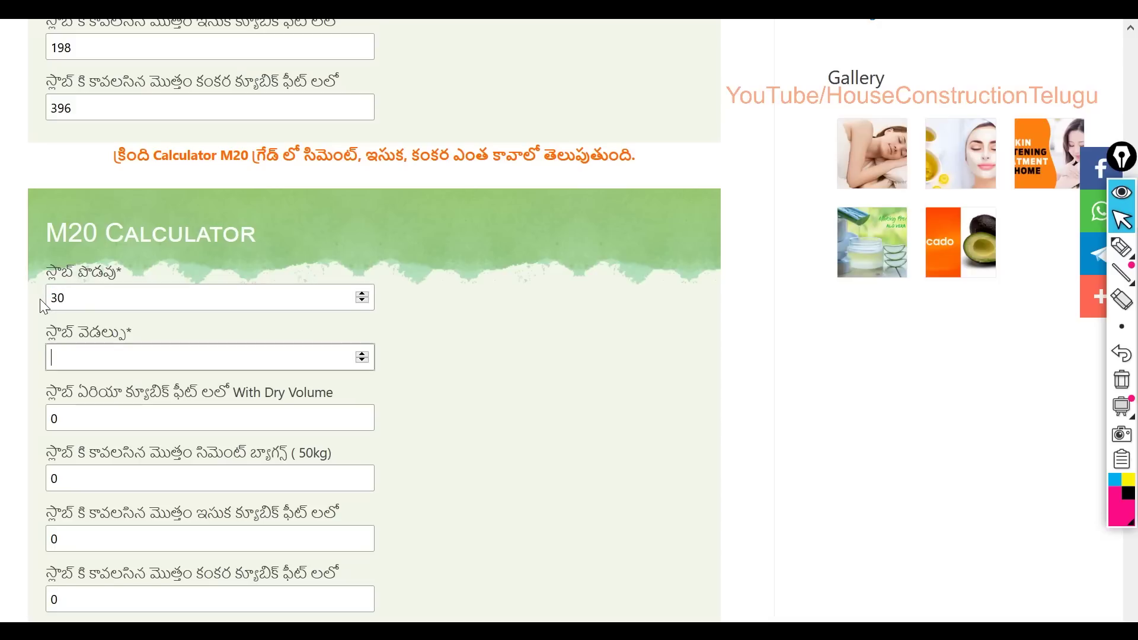
text(30)
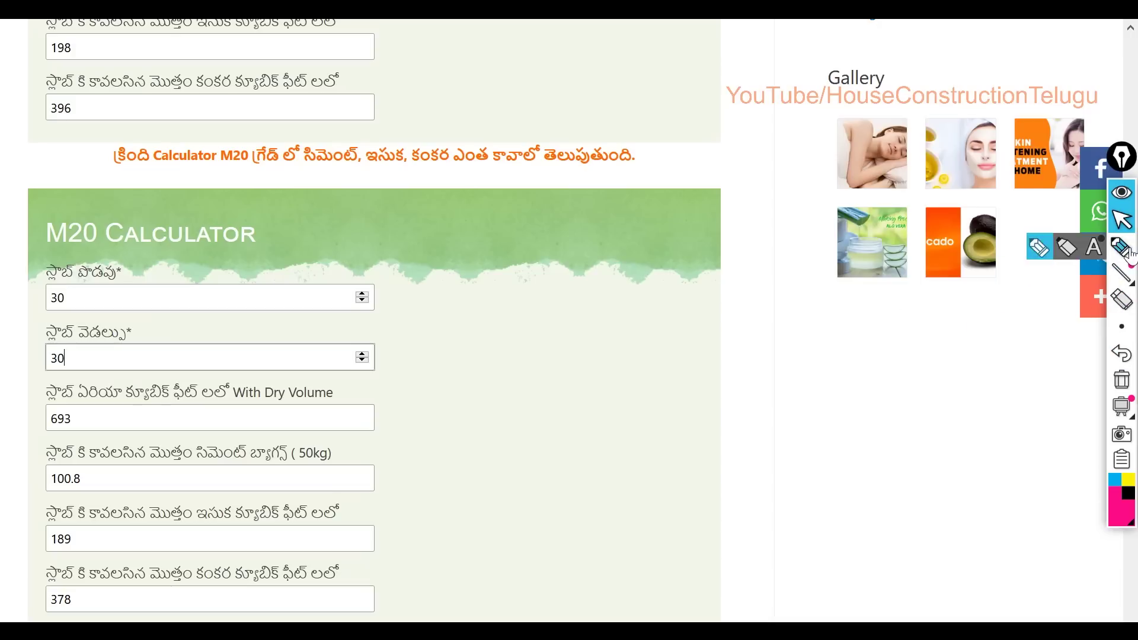
- Circle 693, tick 100.8, and write 'M20' inside an ellipse beside the results
click(1129, 260)
drag(66, 396, 66, 391)
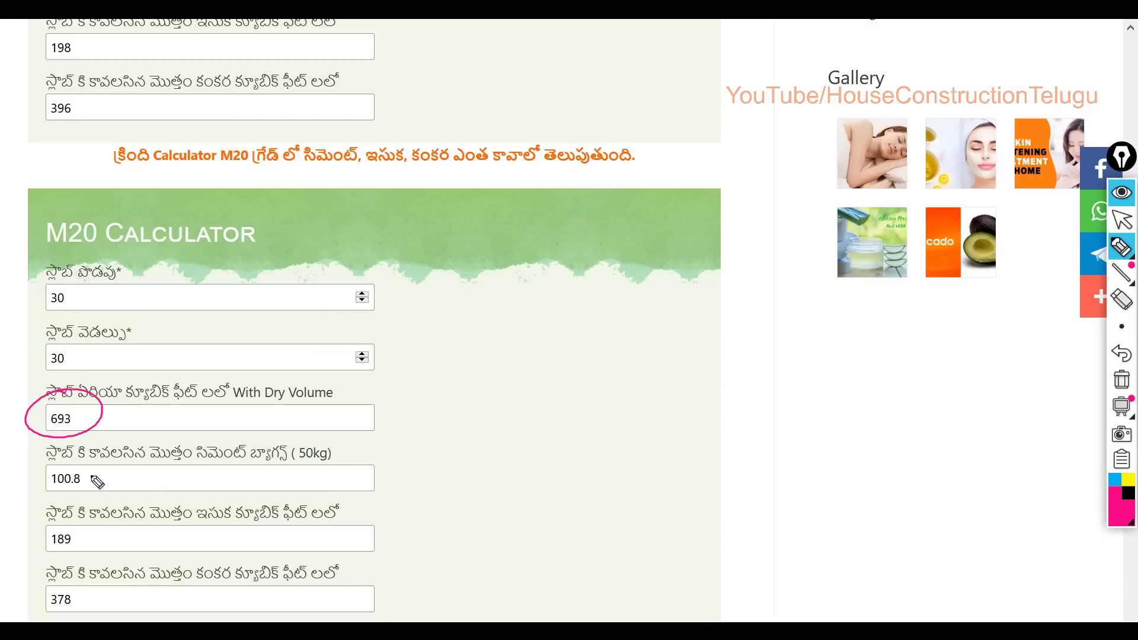
drag(90, 473, 153, 455)
mouse_move(445, 431)
mouse_down()
mouse_move(513, 421)
mouse_move(532, 394)
mouse_up()
drag(529, 364, 486, 466)
drag(571, 458, 485, 345)
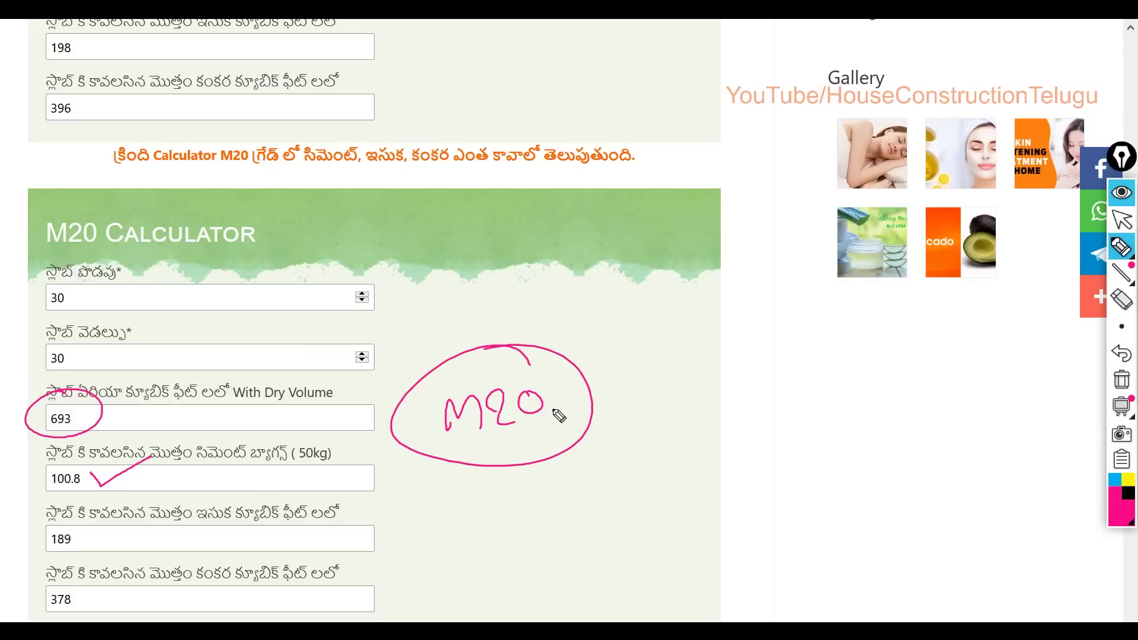
- Circle 100.8, 189, 378 and the M20 heading, then draw an arrow up toward M15
drag(64, 465, 60, 472)
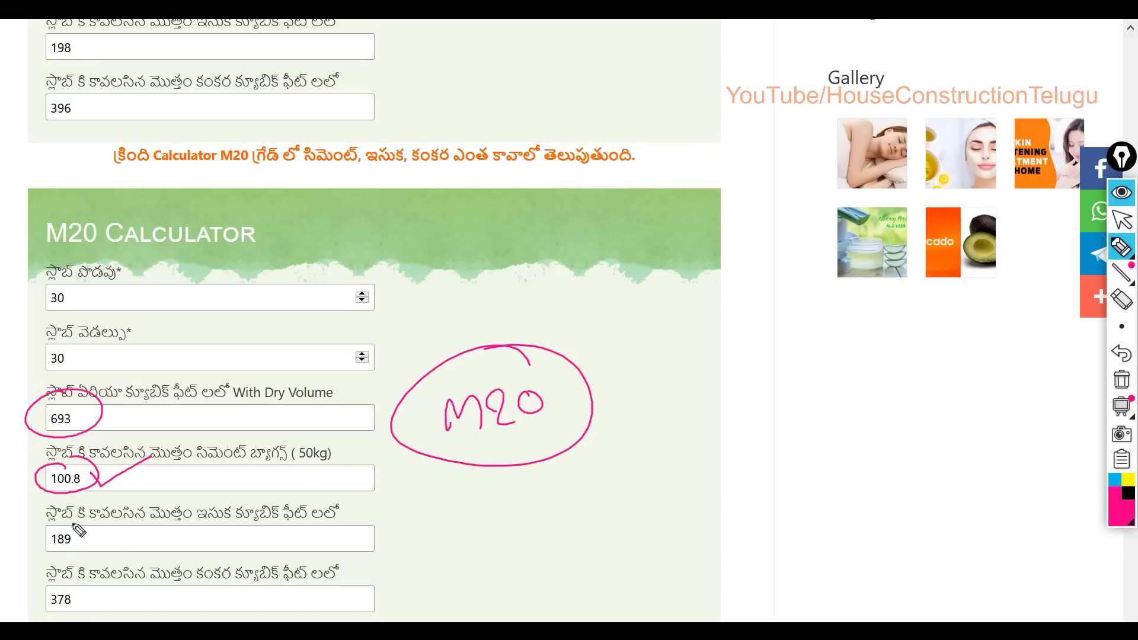
drag(74, 523, 80, 514)
mouse_move(73, 591)
mouse_down()
mouse_move(49, 593)
mouse_move(52, 613)
mouse_up()
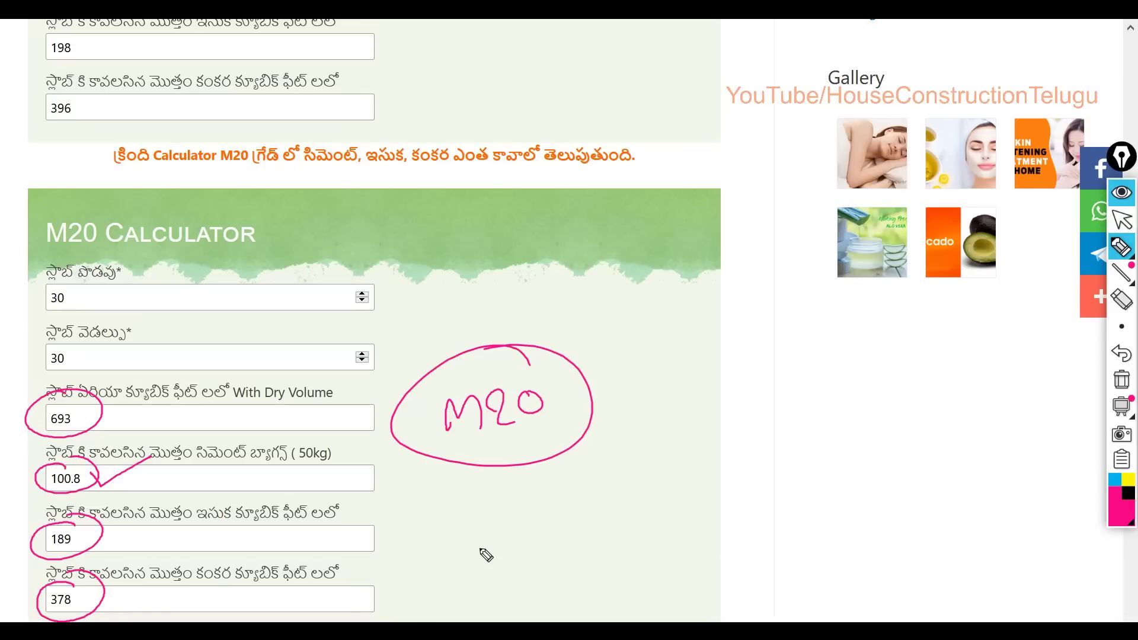
mouse_move(88, 231)
mouse_down()
mouse_move(61, 288)
mouse_move(8, 230)
mouse_up()
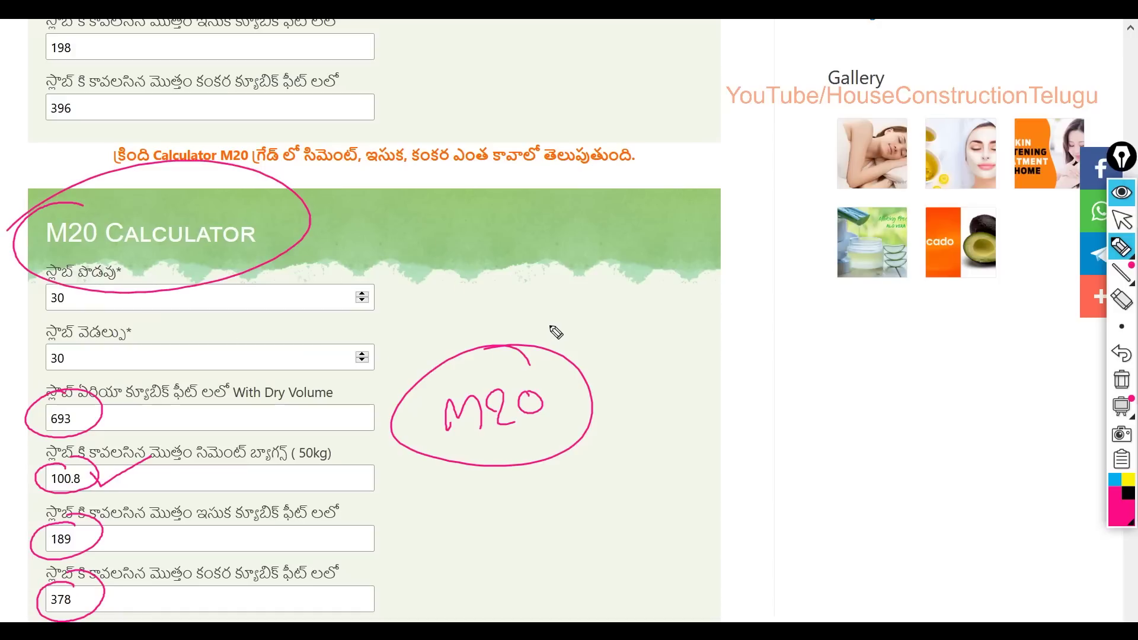
drag(575, 249, 521, 114)
drag(509, 144, 560, 101)
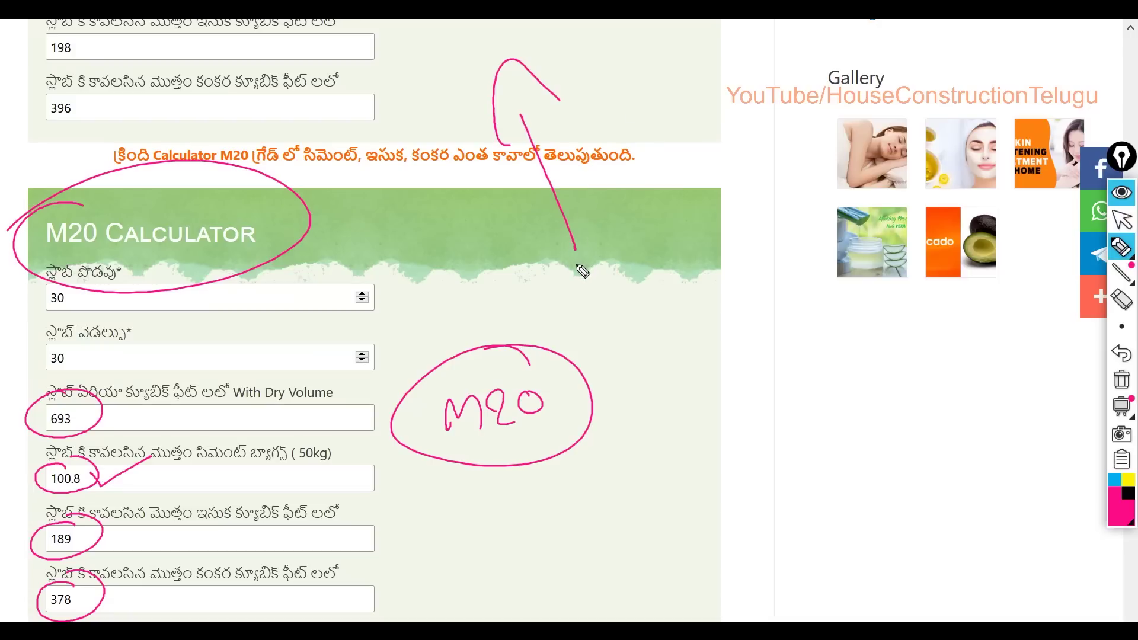